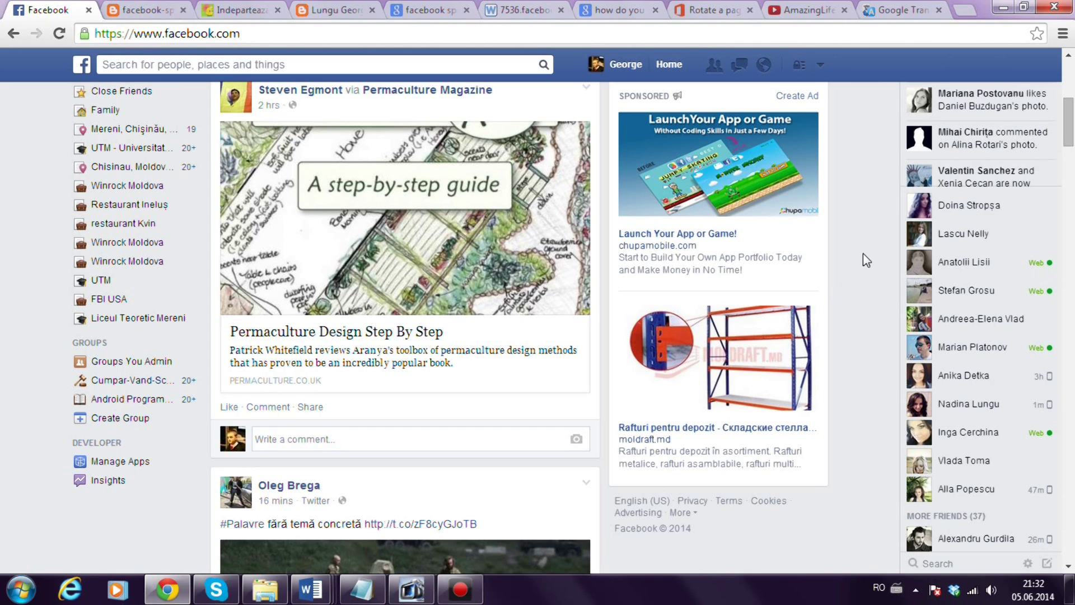
# - Go to Settings from the account dropdown menu in the top bar
pyautogui.click(822, 66)
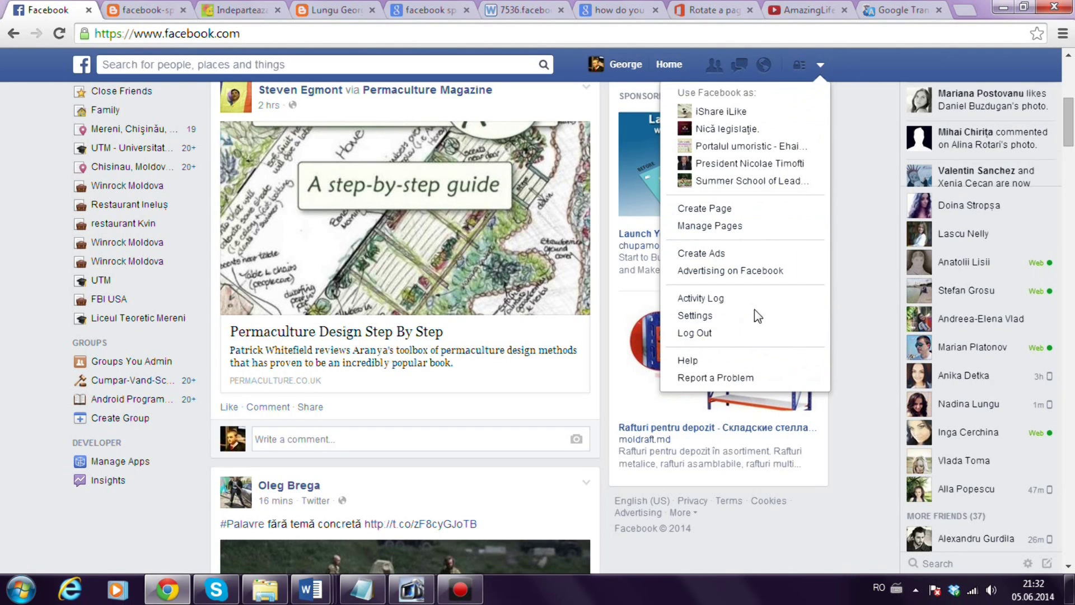
pyautogui.click(698, 320)
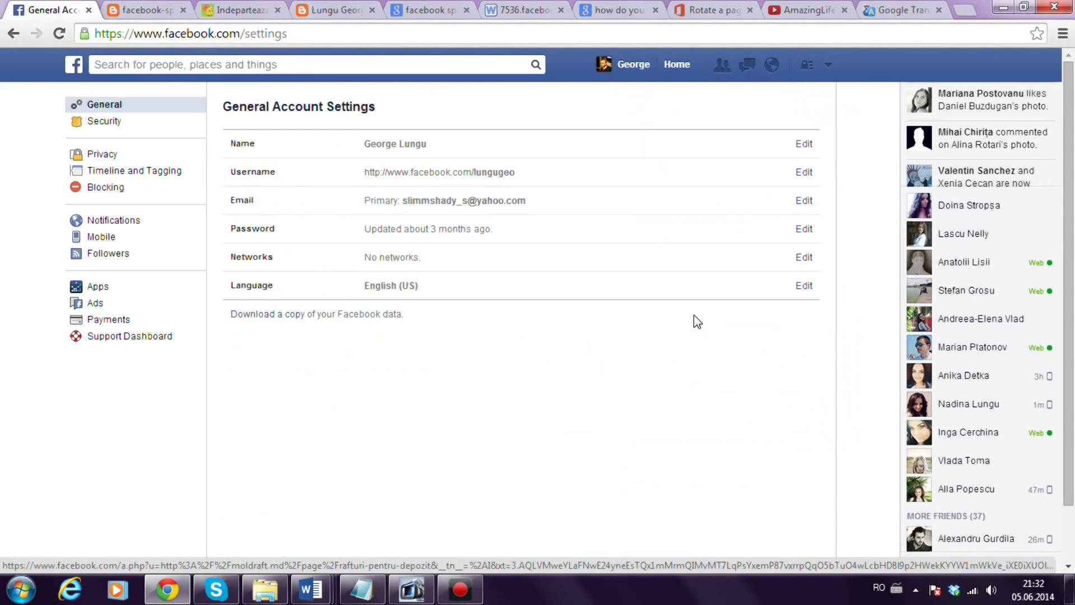
# - Open the Apps settings and show all 25 connected apps
pyautogui.click(104, 291)
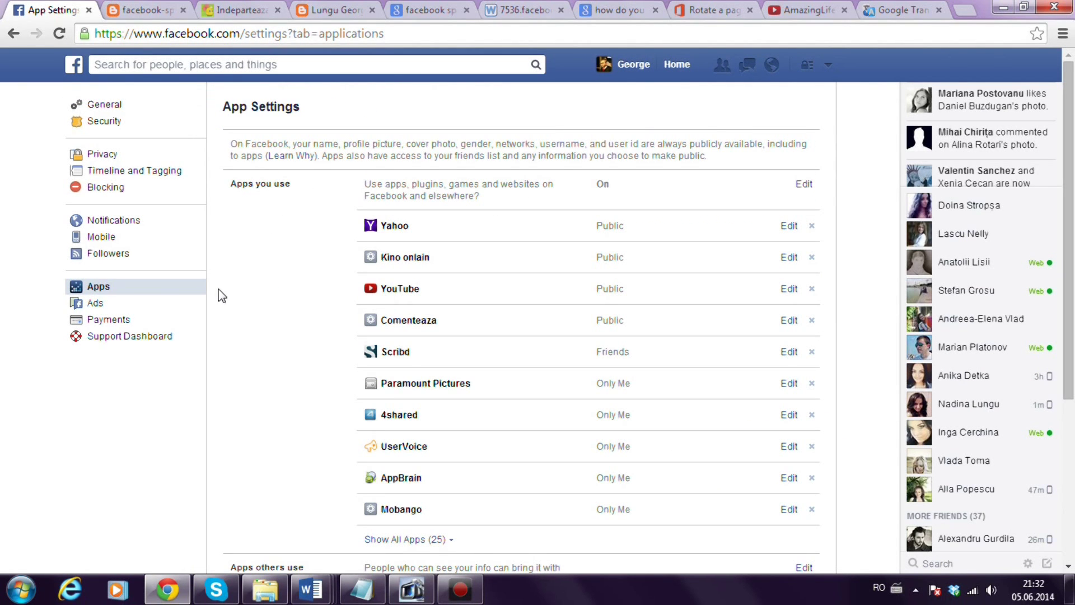
pyautogui.scroll(-1, 259, 303)
pyautogui.scroll(-2, 259, 302)
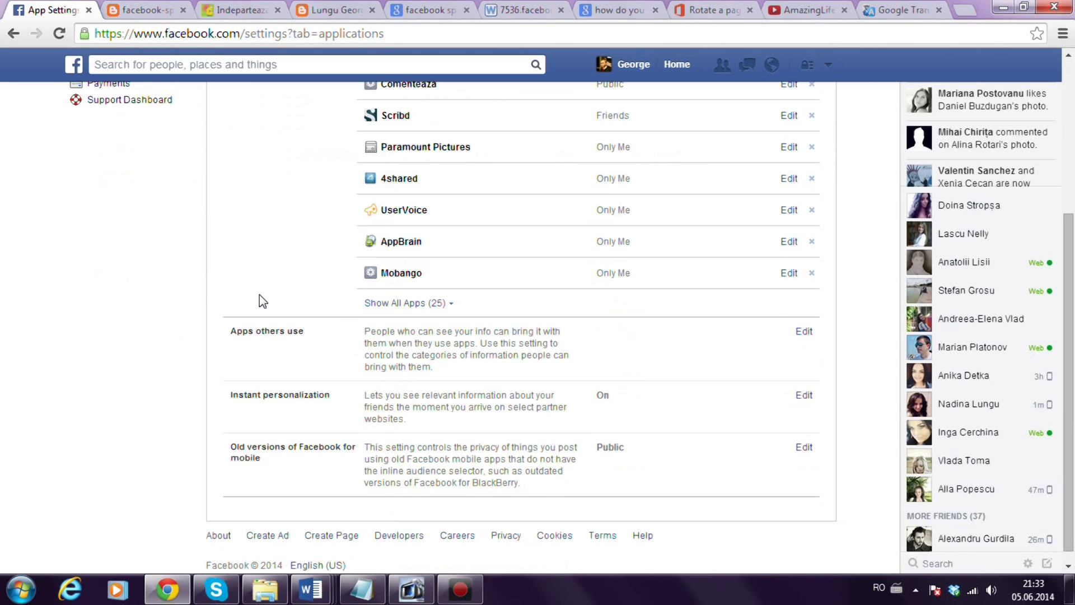
pyautogui.scroll(2, 260, 302)
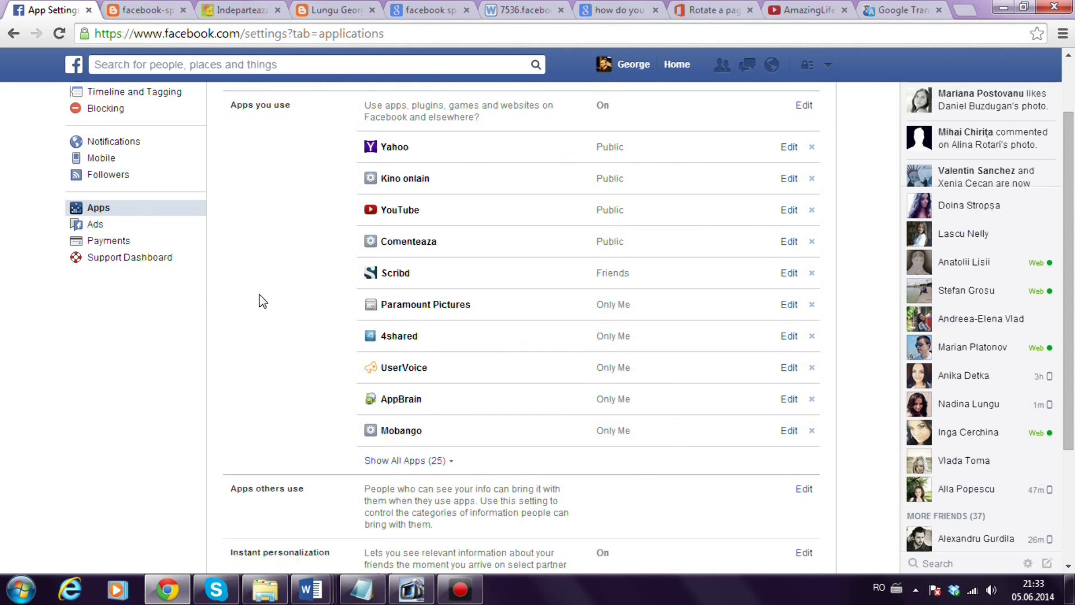
pyautogui.click(395, 460)
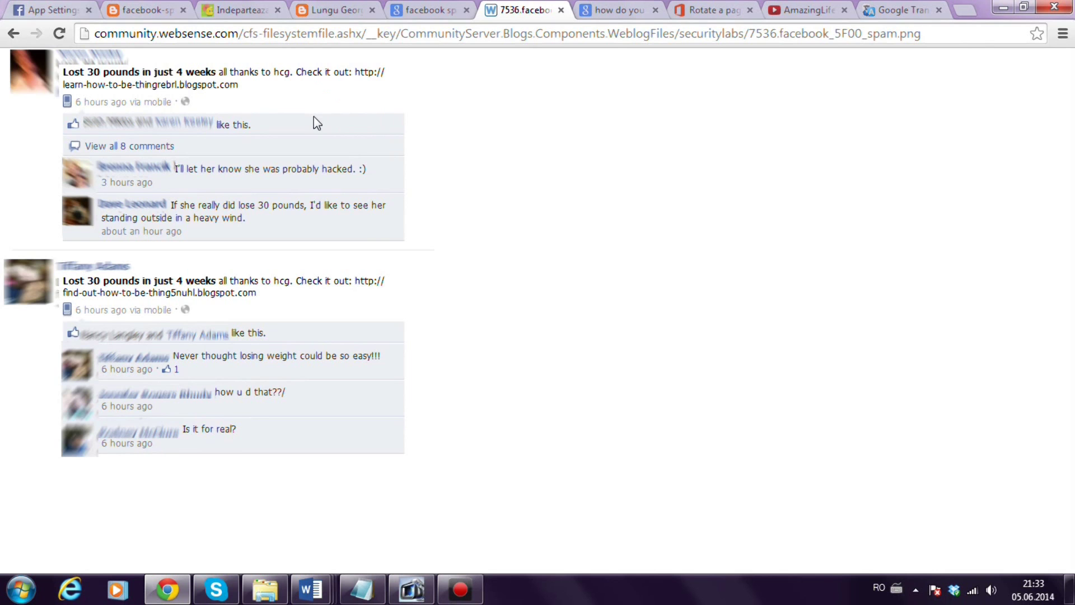
# - Return to the App Settings page, then go to the Facebook home feed
pyautogui.click(61, 8)
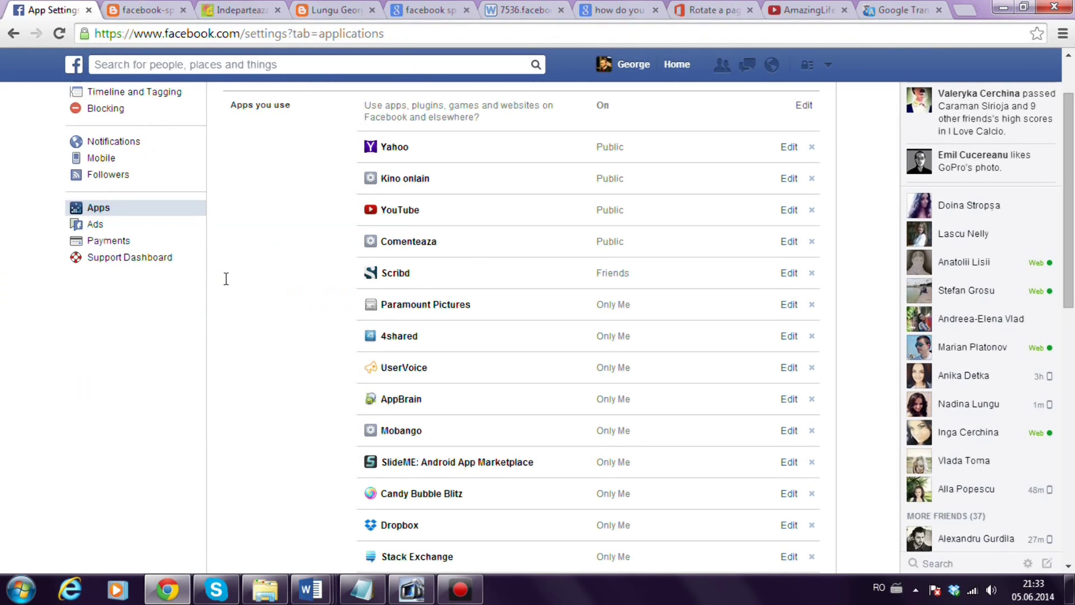
pyautogui.scroll(2, 225, 279)
pyautogui.click(75, 64)
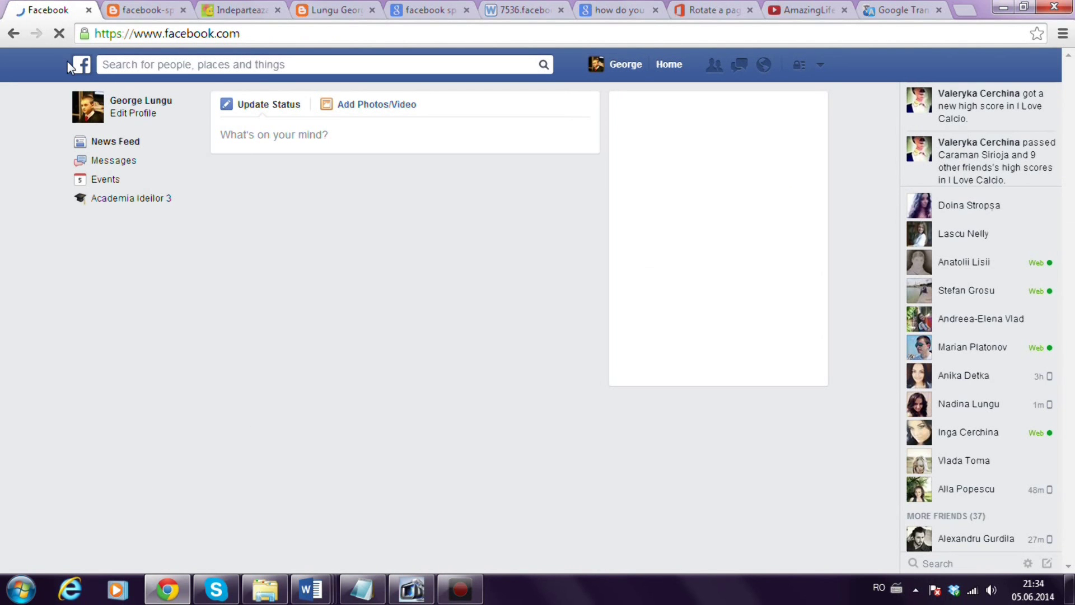
# - Open the conversation in the Other (1) messages folder promoting a metal band's EP
pyautogui.click(118, 160)
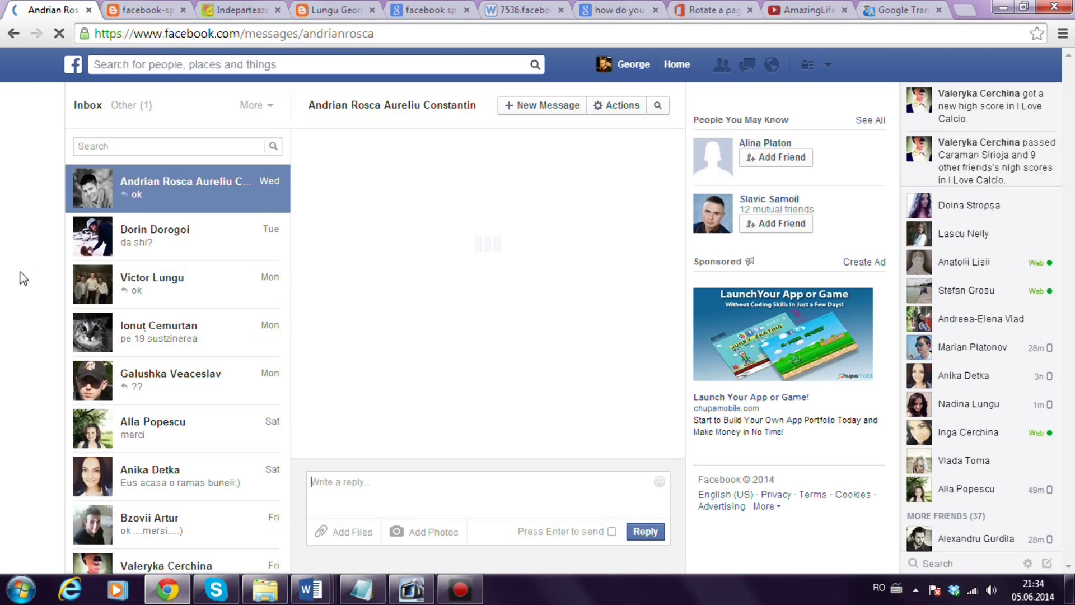
pyautogui.click(132, 107)
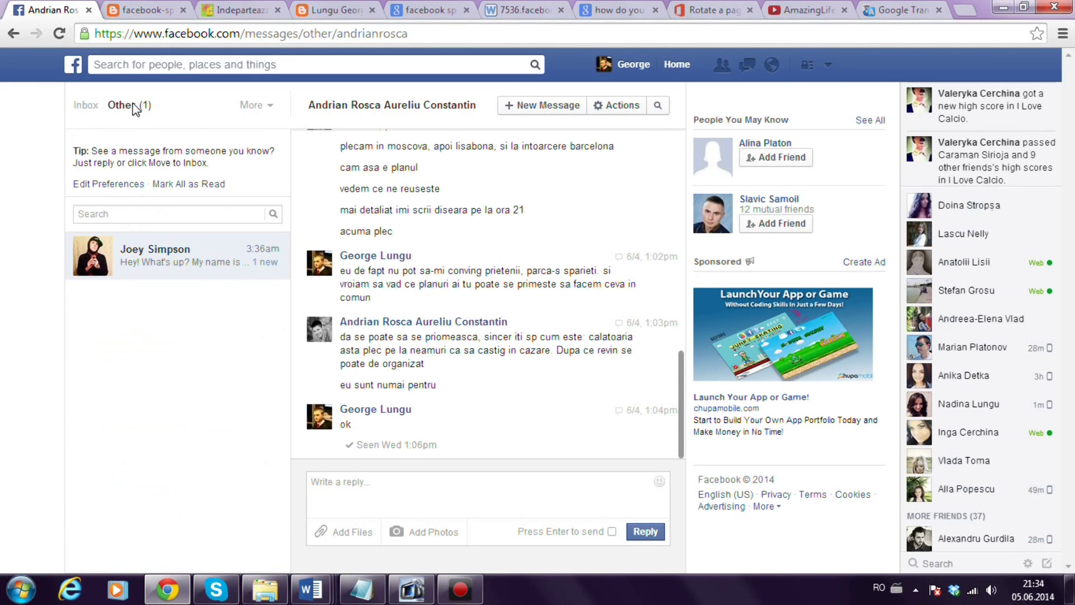
pyautogui.click(146, 265)
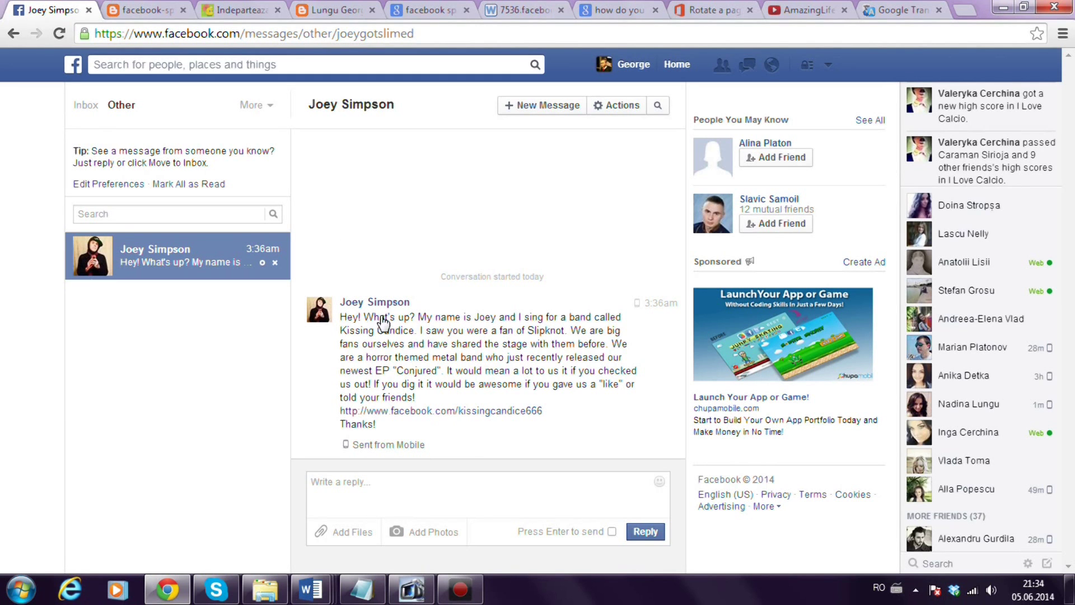
pyautogui.click(828, 64)
pyautogui.click(704, 314)
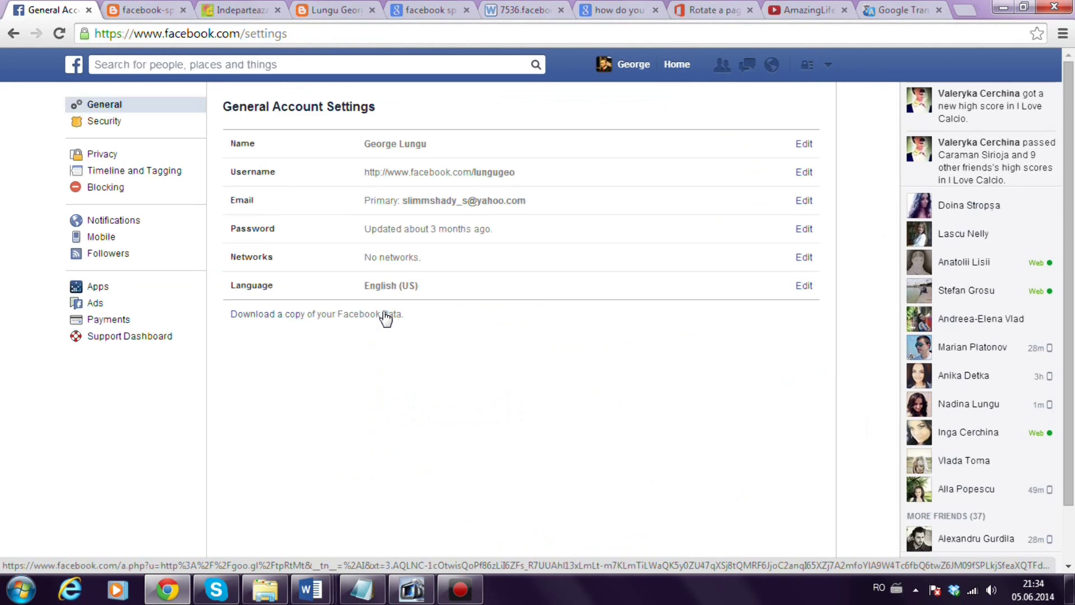
pyautogui.click(100, 287)
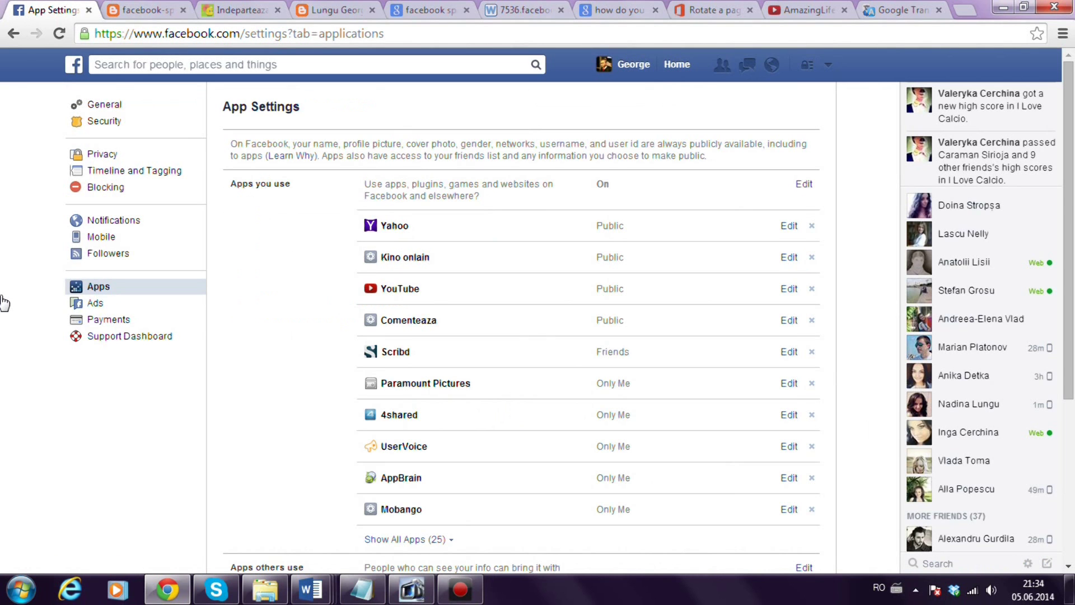
pyautogui.scroll(-3, 245, 319)
pyautogui.click(404, 303)
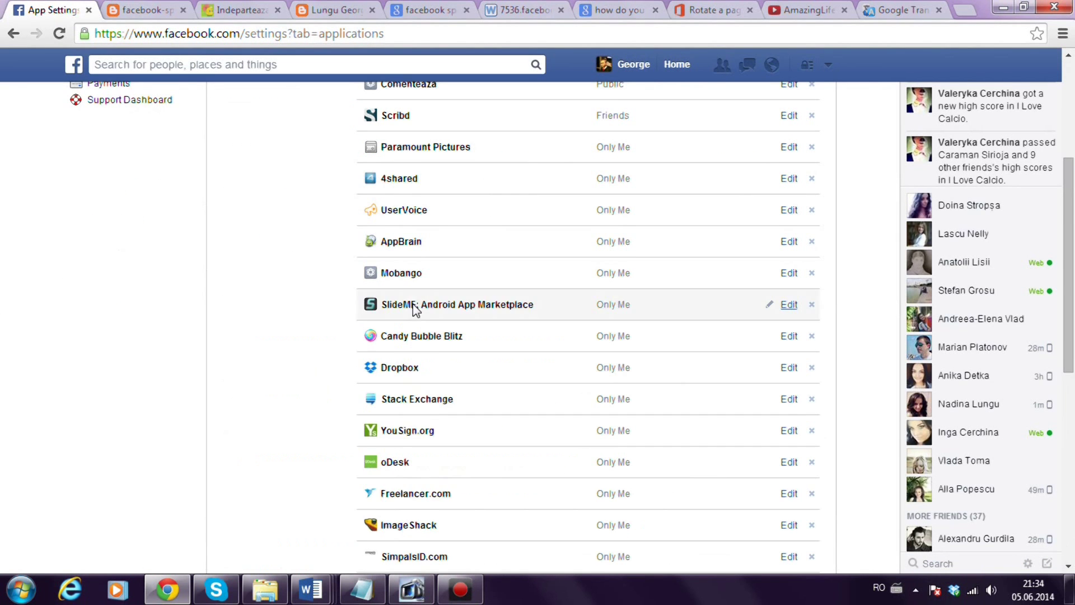
pyautogui.scroll(-3, 298, 360)
pyautogui.scroll(2, 328, 362)
pyautogui.scroll(2, 328, 362)
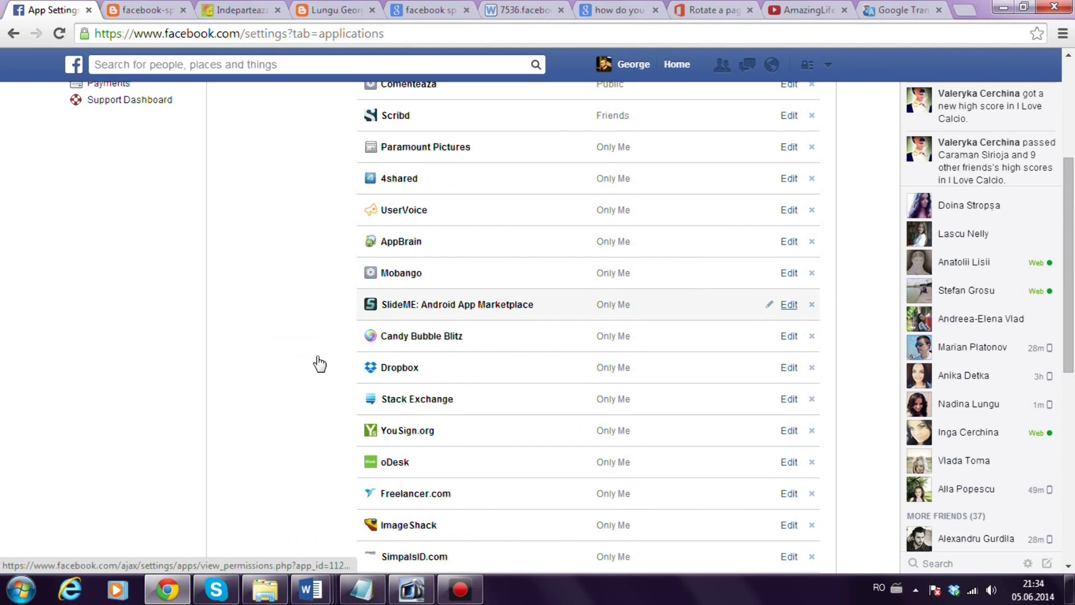
pyautogui.scroll(3, 319, 363)
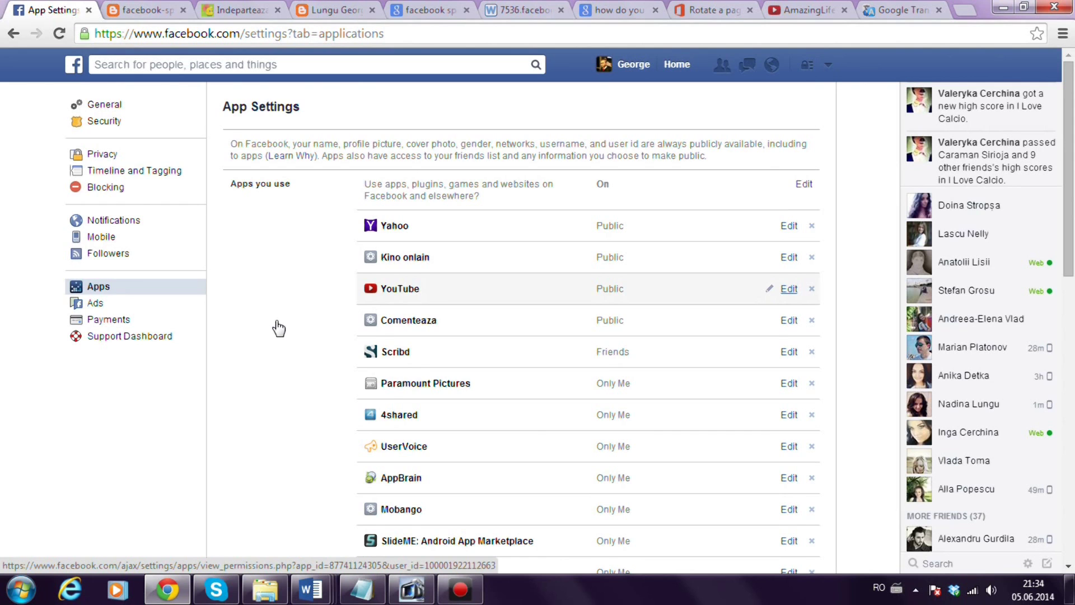
pyautogui.scroll(-1, 277, 328)
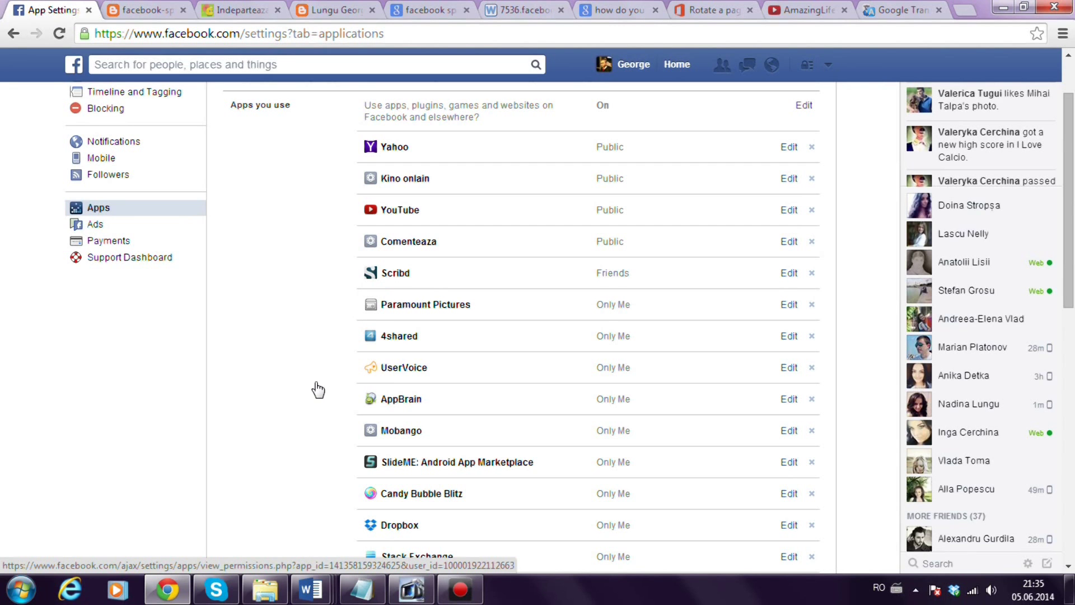
pyautogui.click(811, 400)
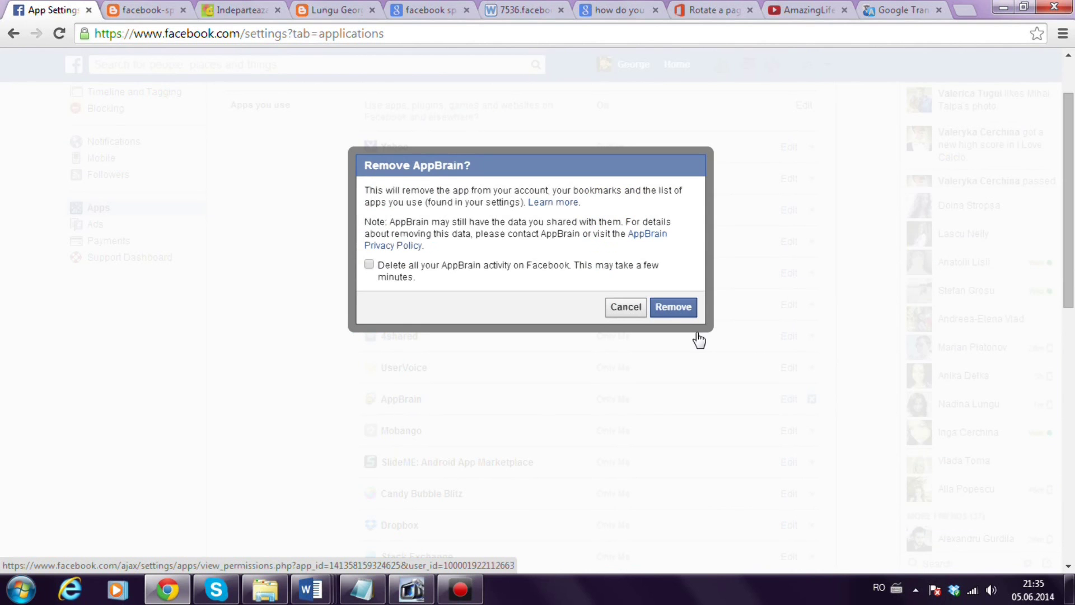
pyautogui.click(629, 308)
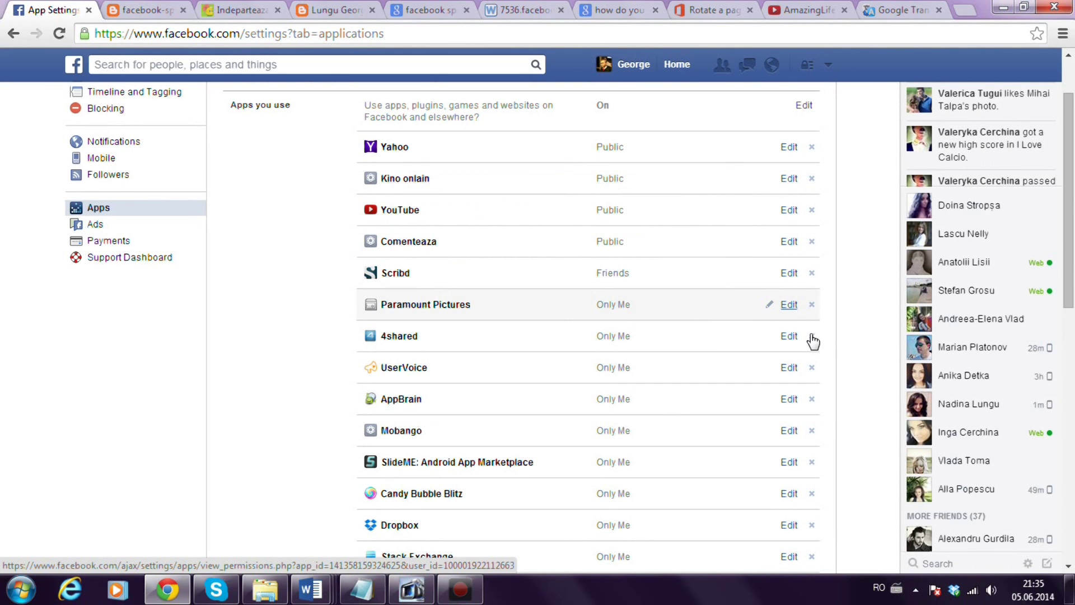
# - Remove Paramount Pictures, leaving the delete-activity checkbox unchecked
pyautogui.click(814, 307)
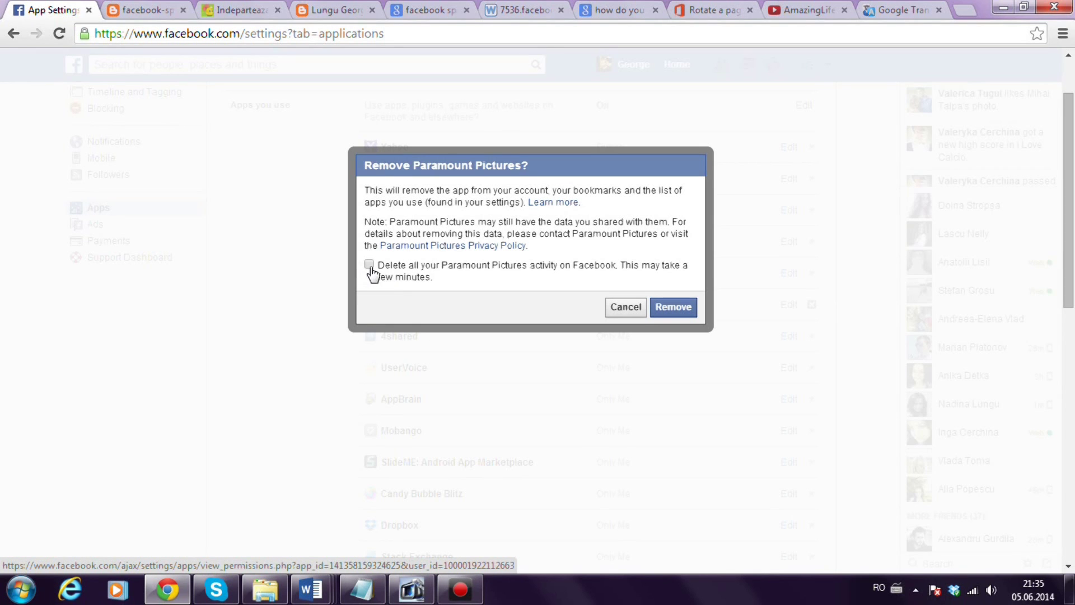
pyautogui.click(374, 268)
pyautogui.click(607, 271)
pyautogui.click(673, 313)
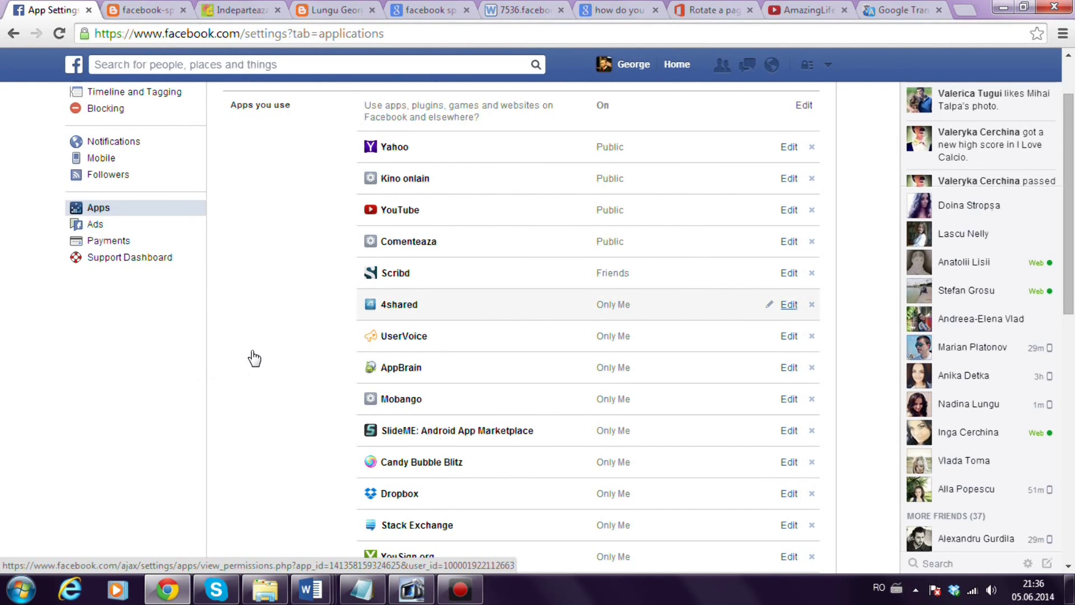
pyautogui.scroll(-3, 255, 359)
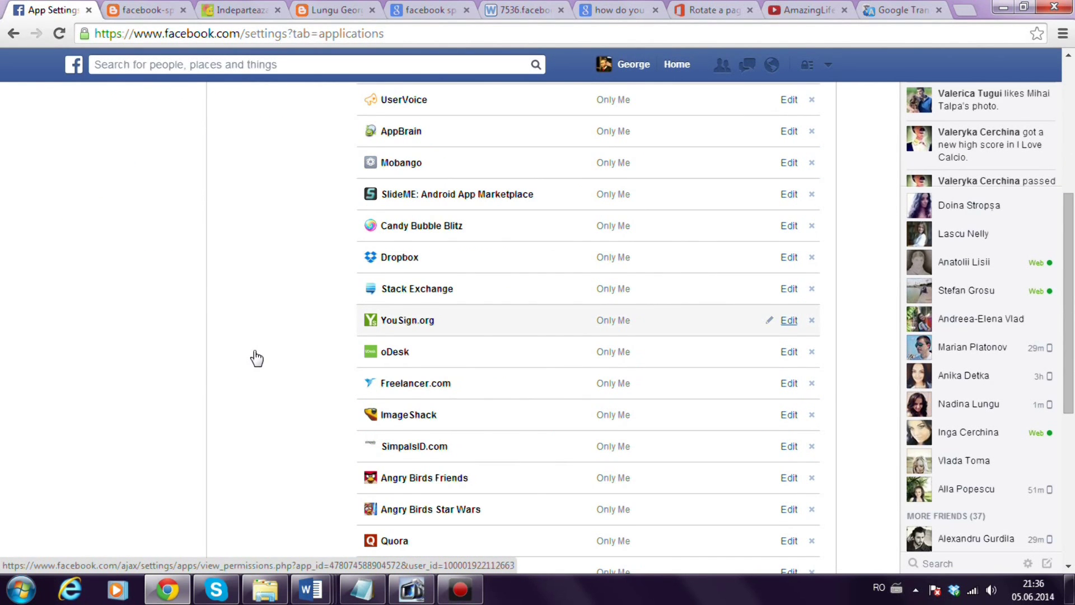
pyautogui.scroll(-3, 257, 359)
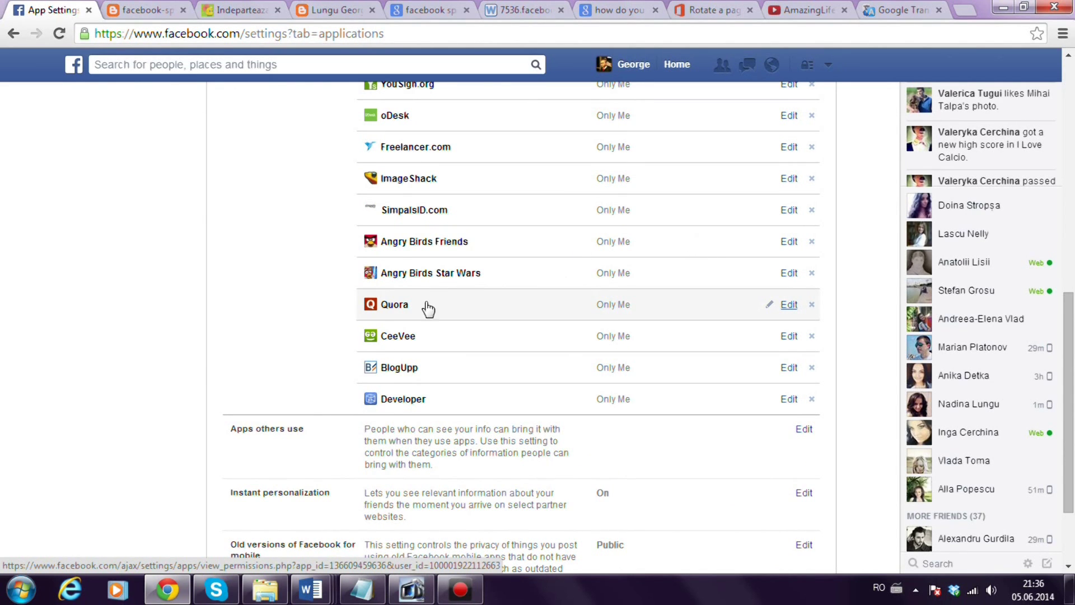
pyautogui.scroll(1, 317, 354)
pyautogui.scroll(4, 316, 353)
pyautogui.scroll(2, 317, 352)
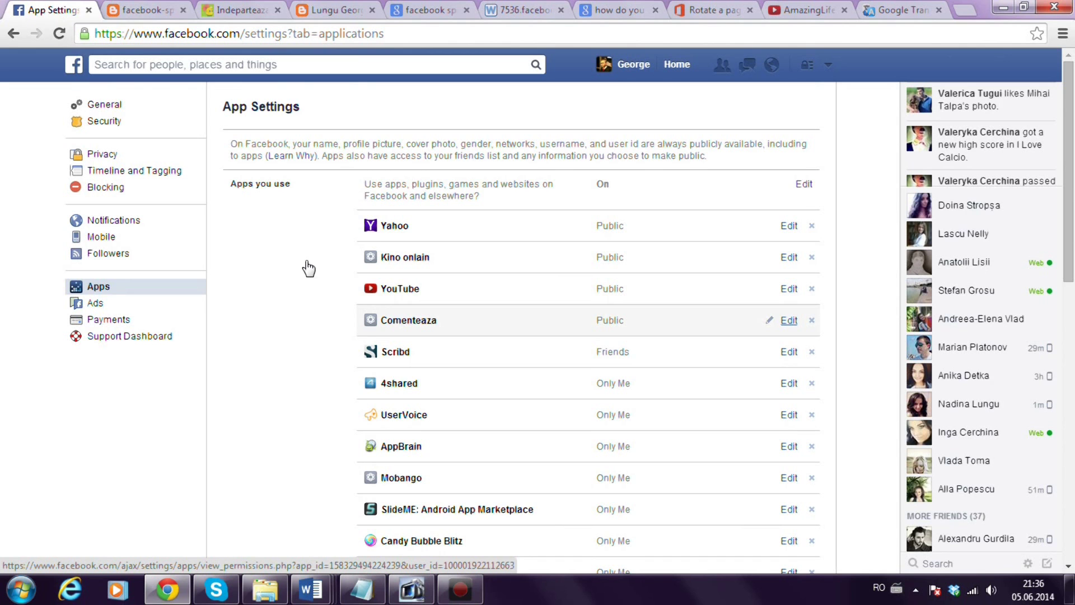
# - Leave the Security page and choose General in the settings menu
pyautogui.hotkey('alt', 'Left')
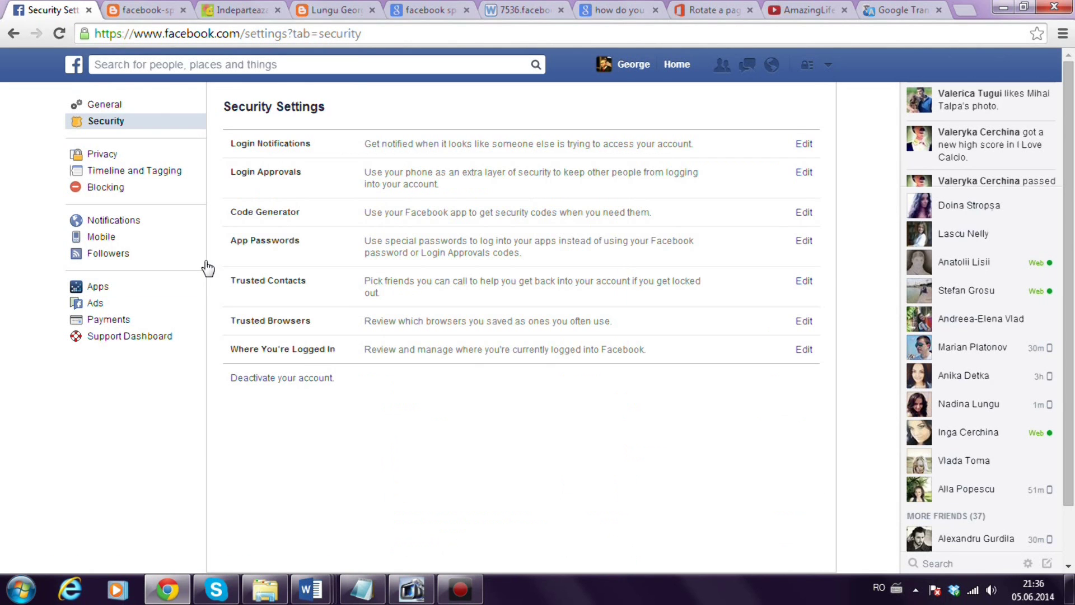
pyautogui.click(106, 107)
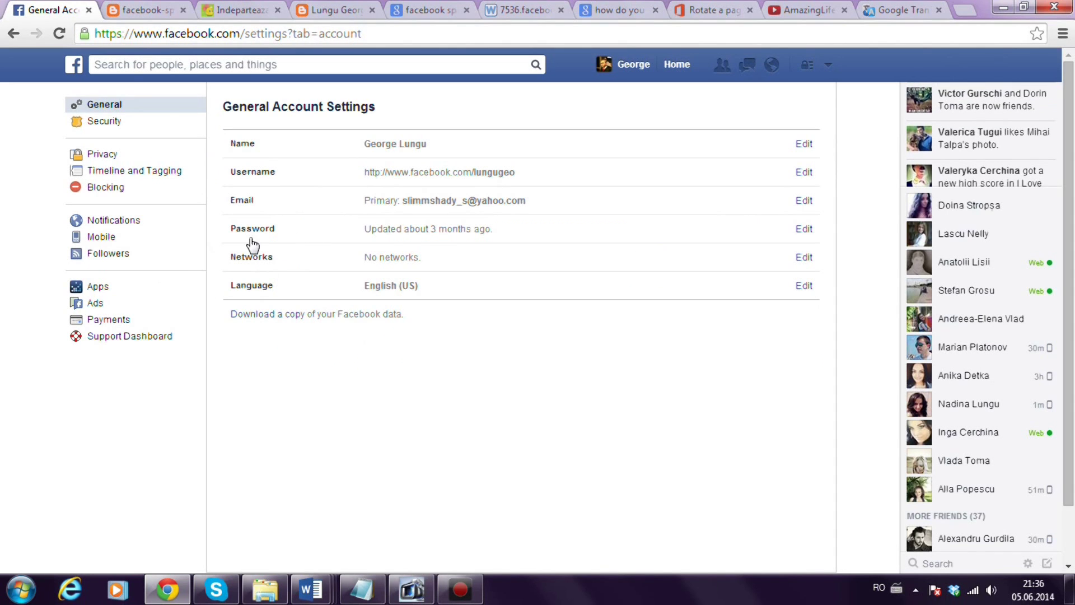
pyautogui.moveTo(521, 229)
pyautogui.click(804, 229)
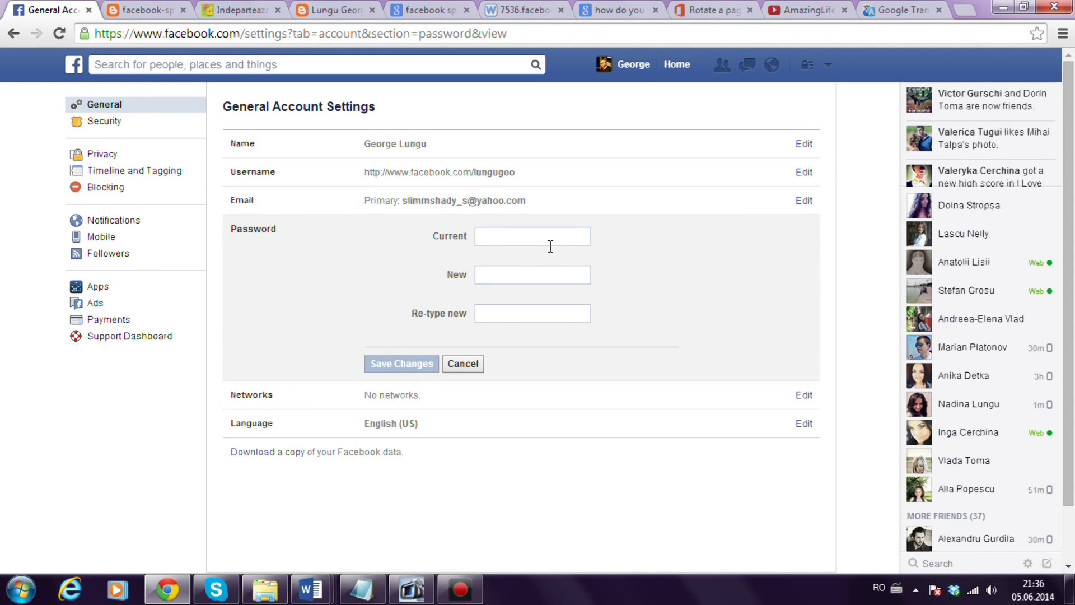
pyautogui.click(490, 243)
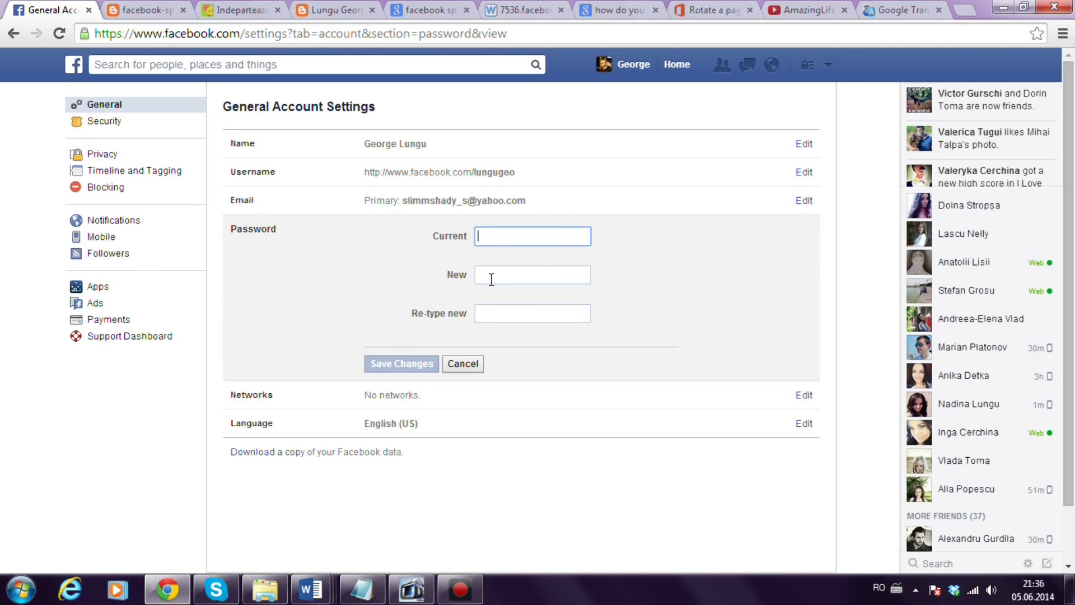
pyautogui.press('Tab')
pyautogui.press('Tab')
pyautogui.press('Tab')
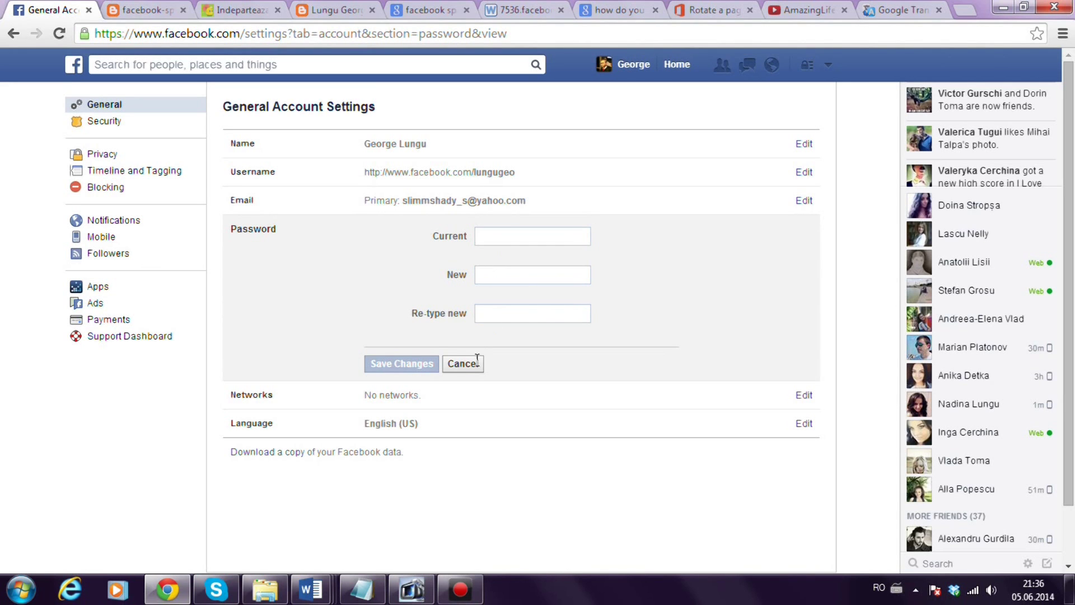
pyautogui.click(461, 366)
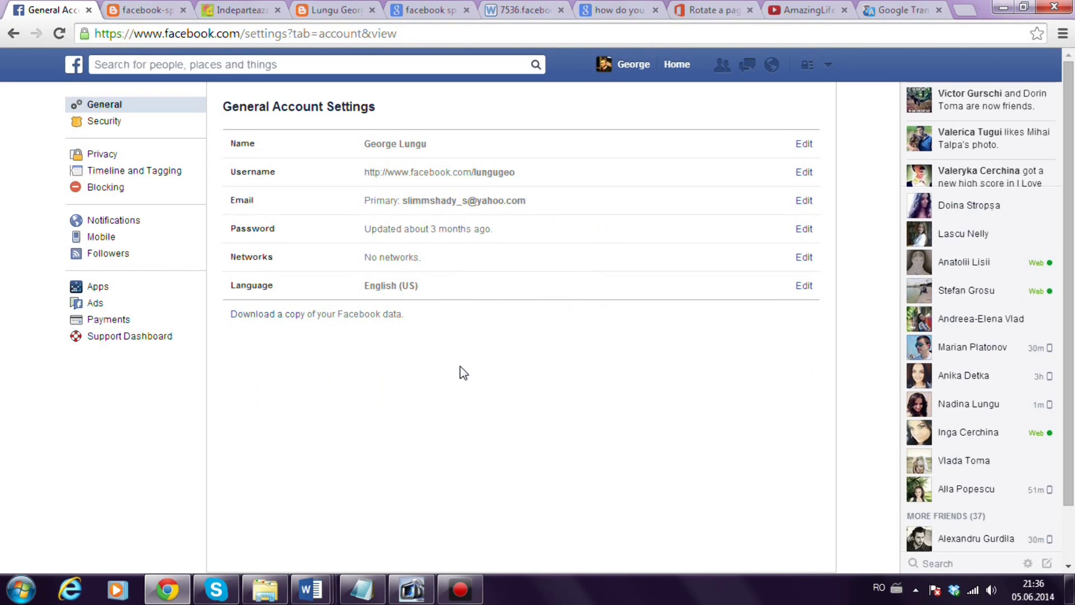